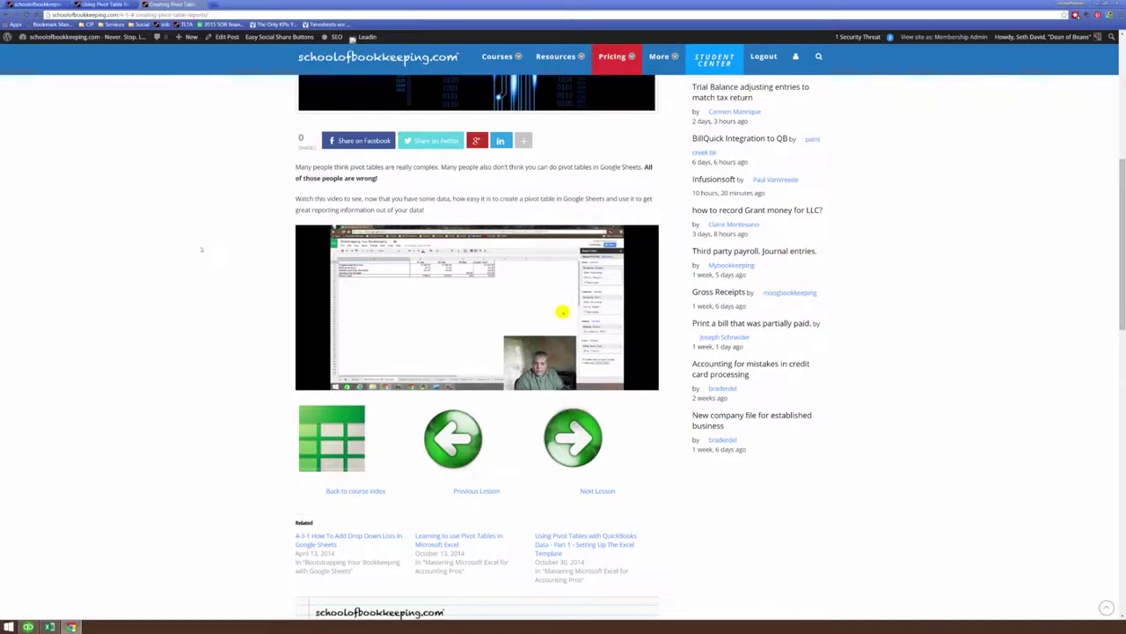
# Close the 'Creating Pivot Table Reports' and 'Using Pivot Tables Part 2' lesson tabs in Chrome
pyautogui.scroll(4, 204, 260)
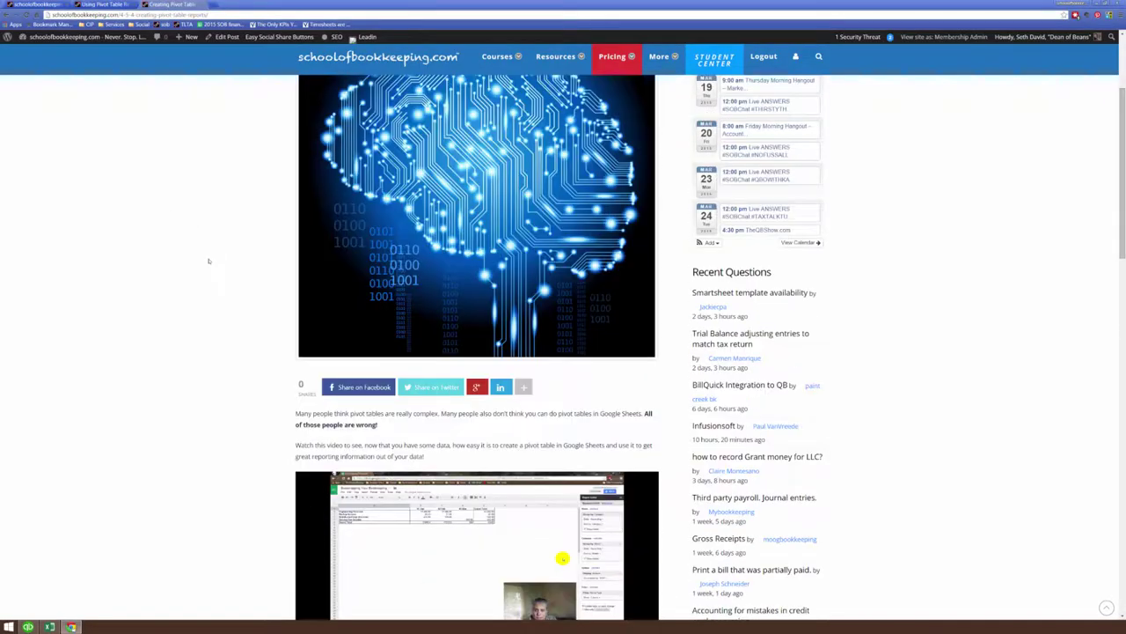
pyautogui.scroll(2, 210, 262)
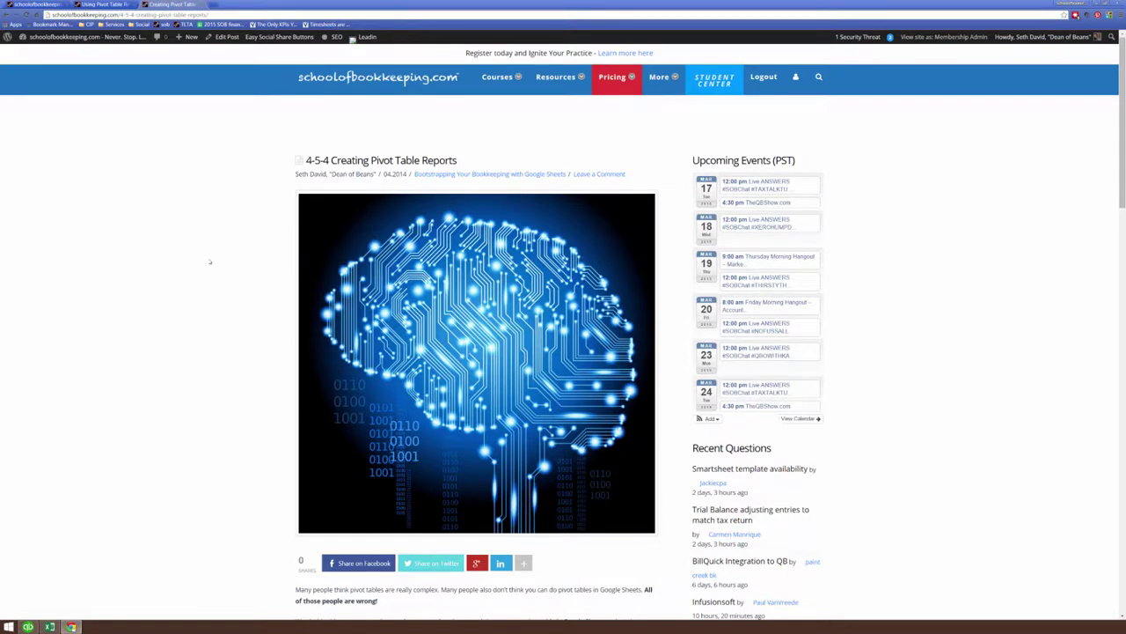
pyautogui.scroll(-4, 209, 261)
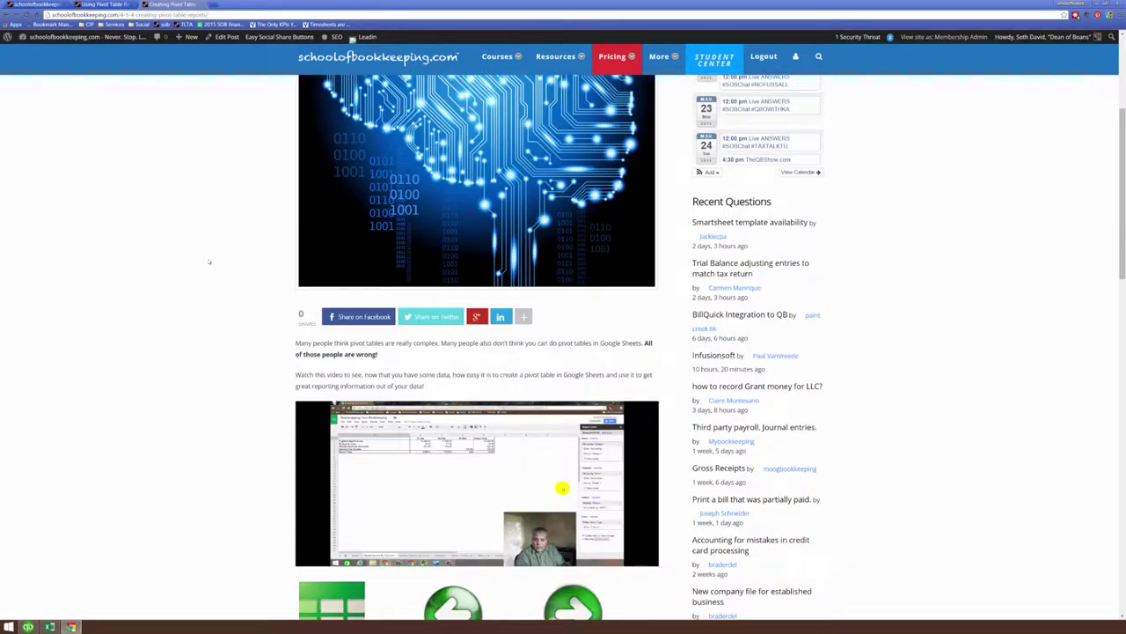
pyautogui.scroll(-1, 476, 352)
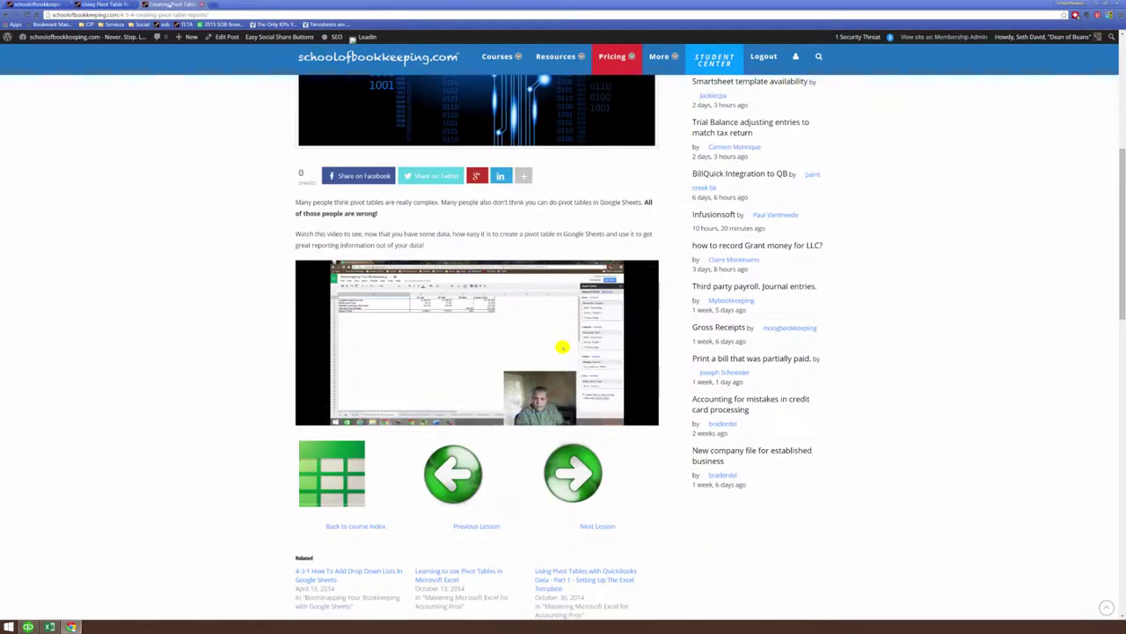
pyautogui.click(202, 5)
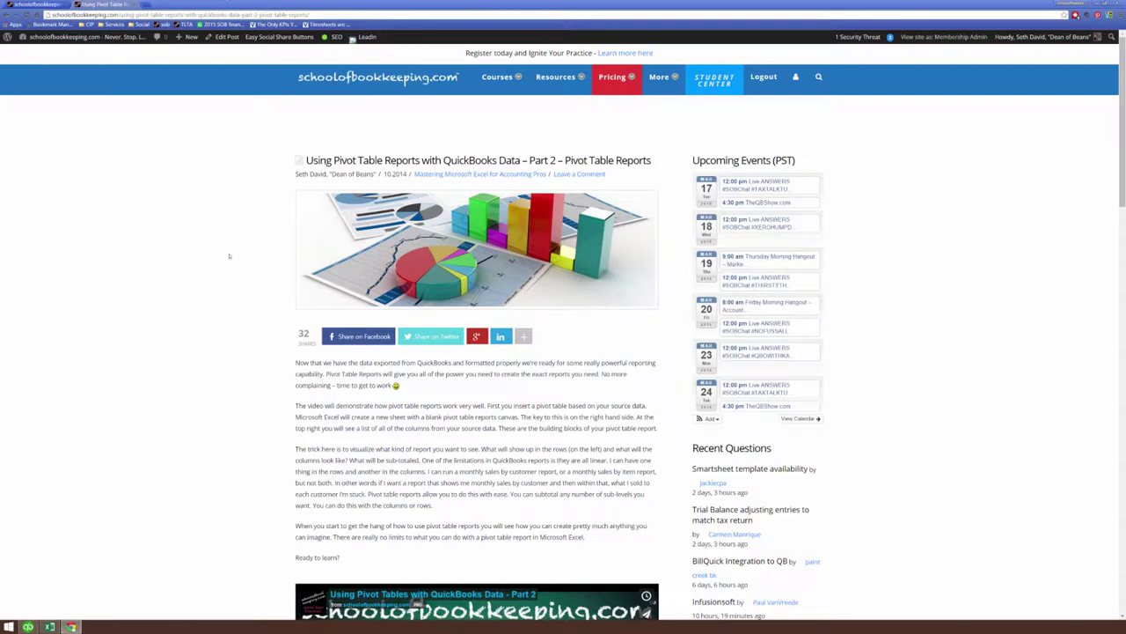
pyautogui.scroll(-4, 229, 256)
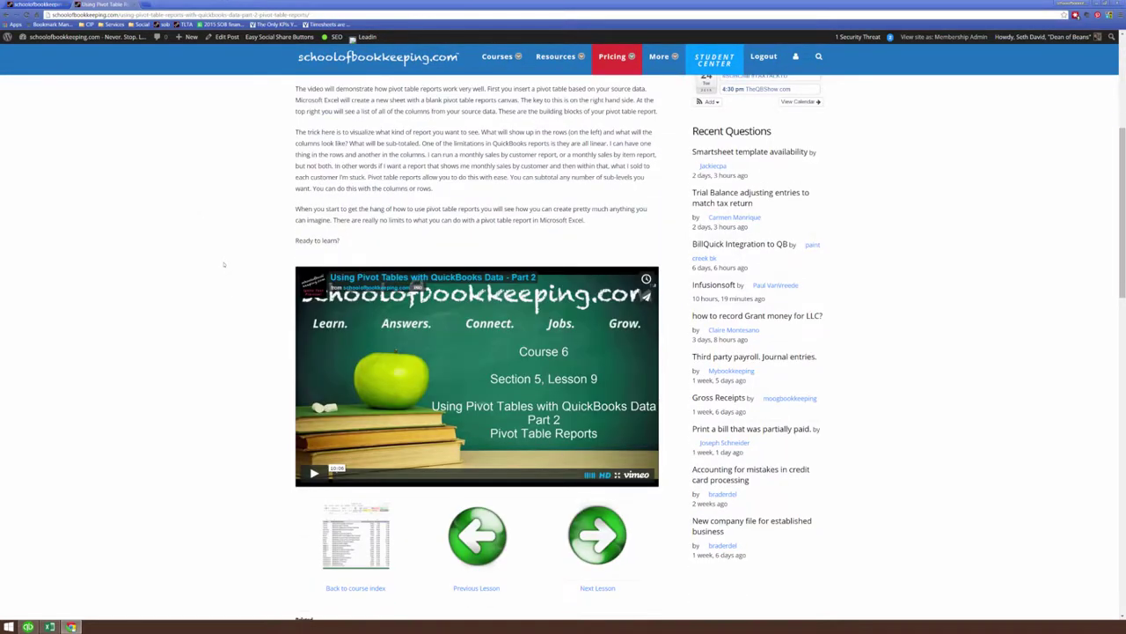
pyautogui.scroll(-2, 223, 263)
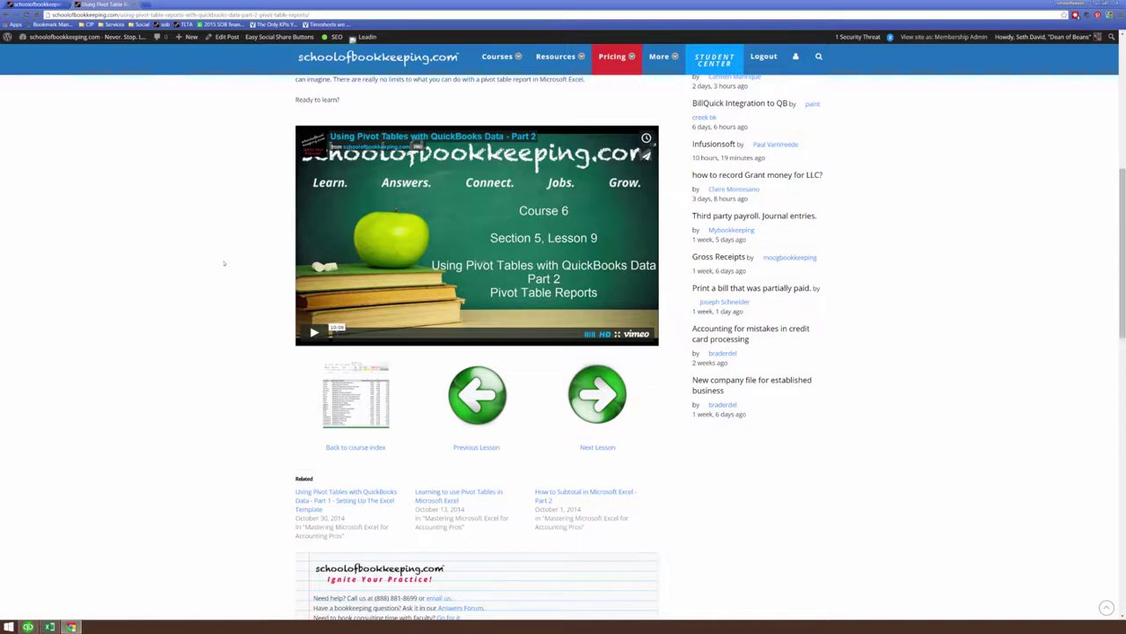
pyautogui.click(134, 5)
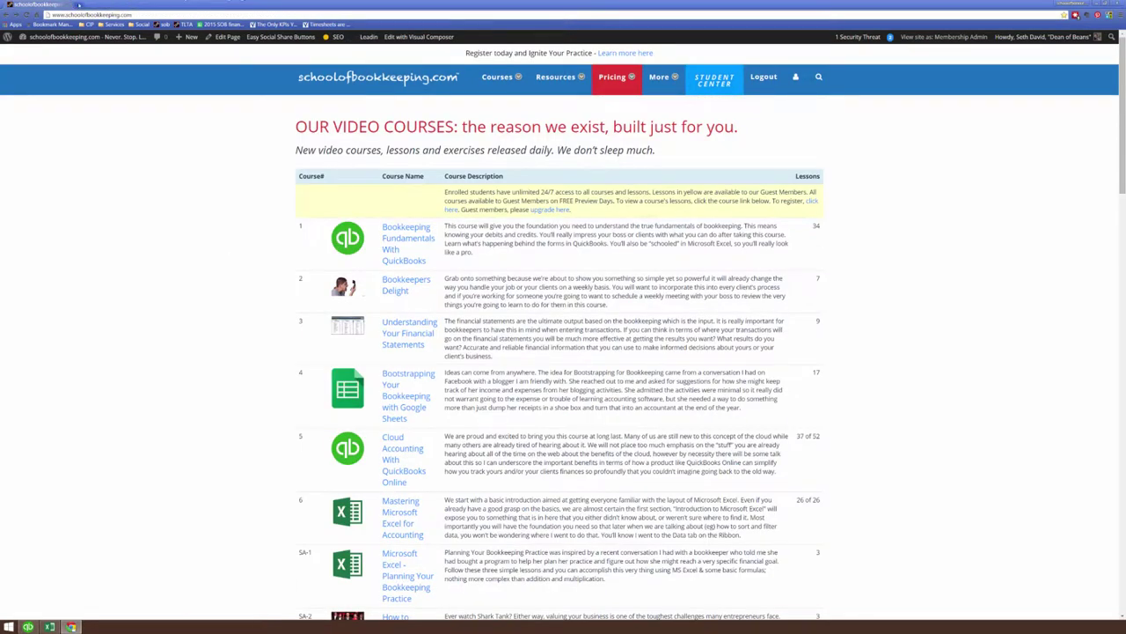
# Compare the K121 grand total of 486,526.46 with QuickBooks and select total row 121
pyautogui.hotkey('ctrl', 'w')
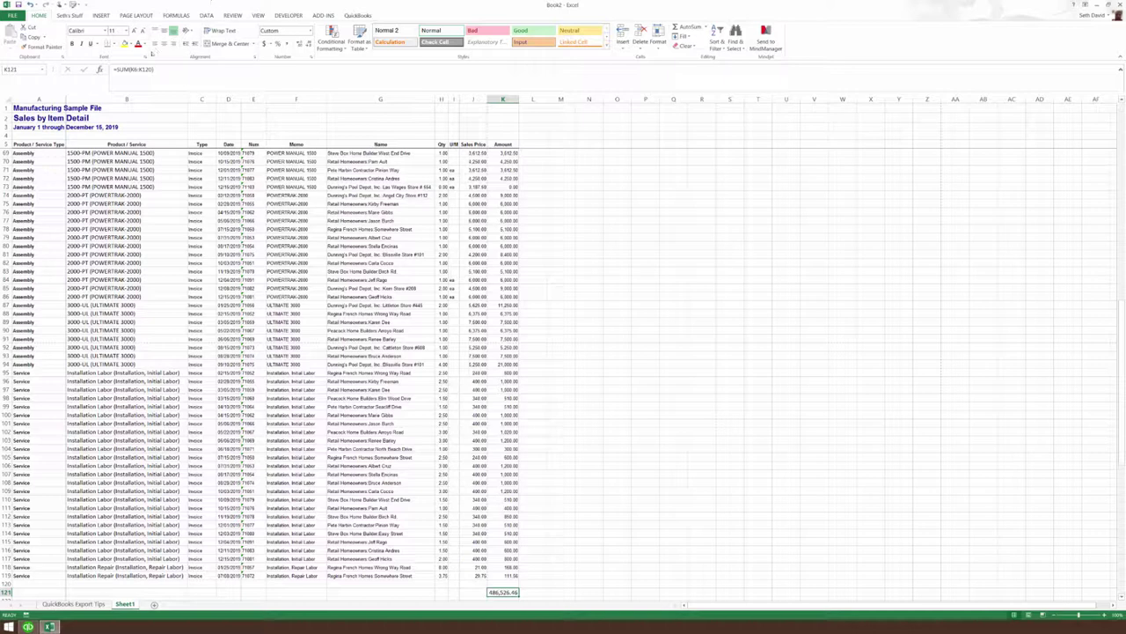
pyautogui.click(53, 143)
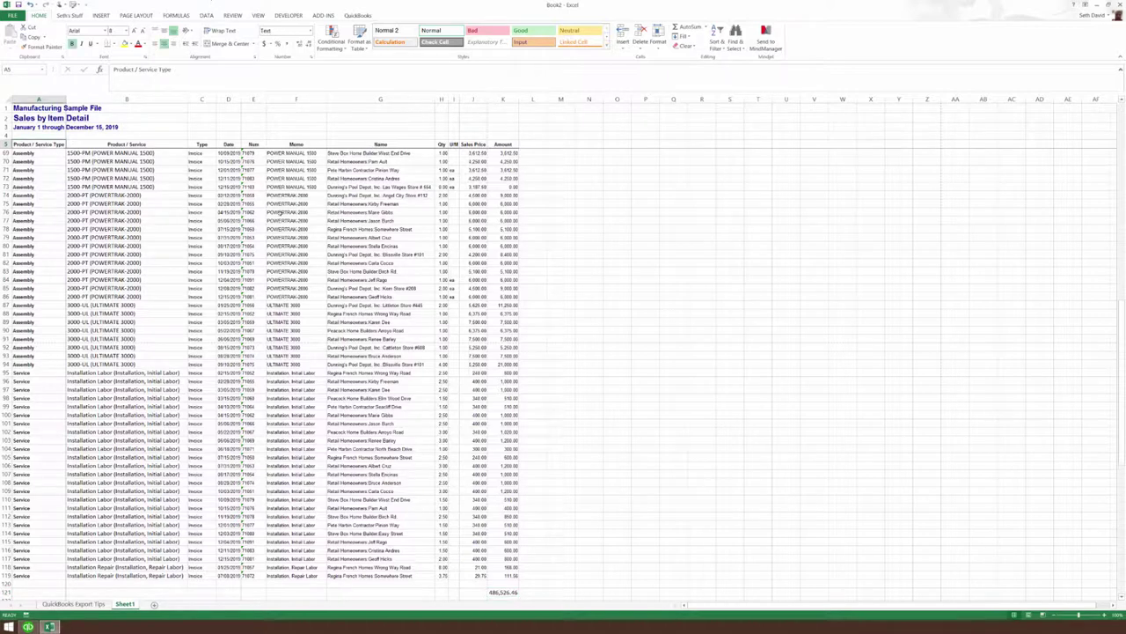
pyautogui.scroll(-5, 332, 223)
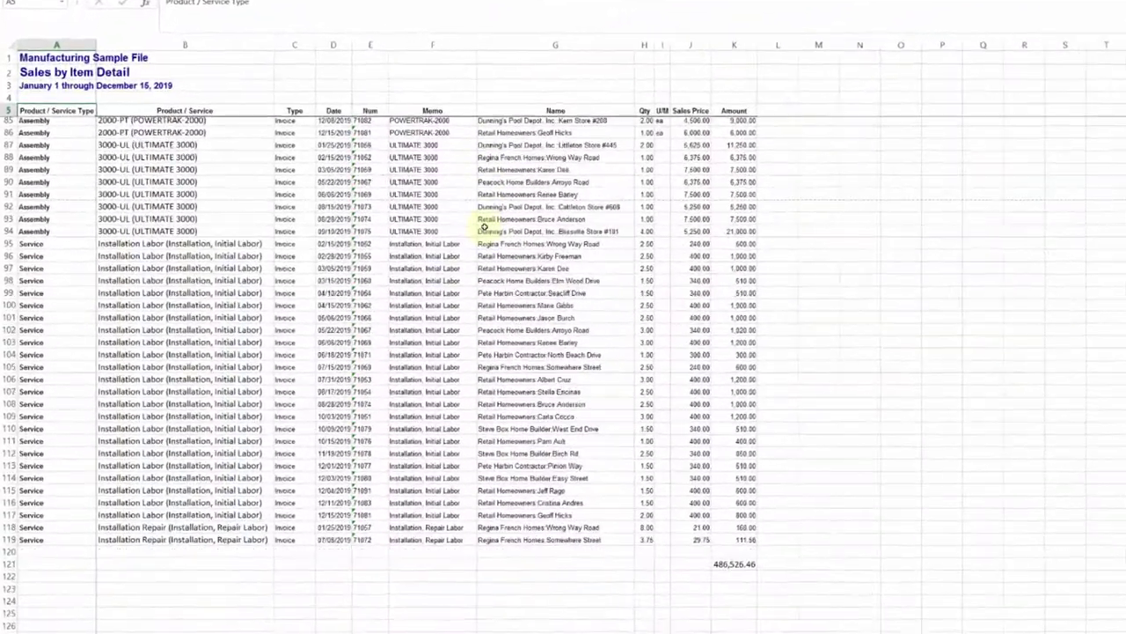
pyautogui.scroll(-2, 484, 227)
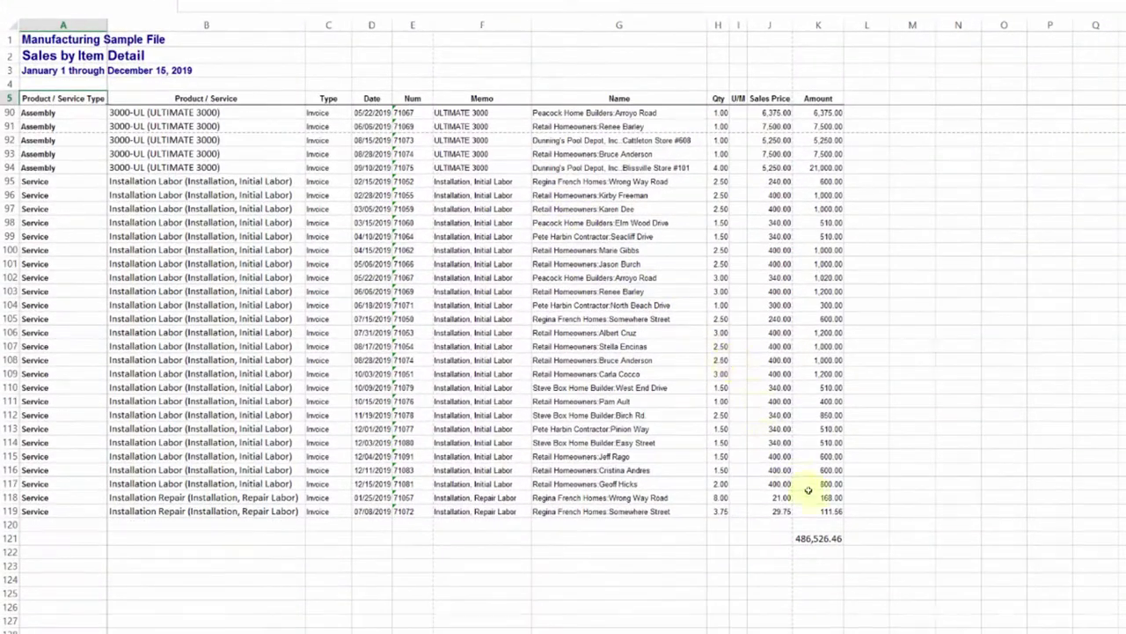
pyautogui.click(734, 563)
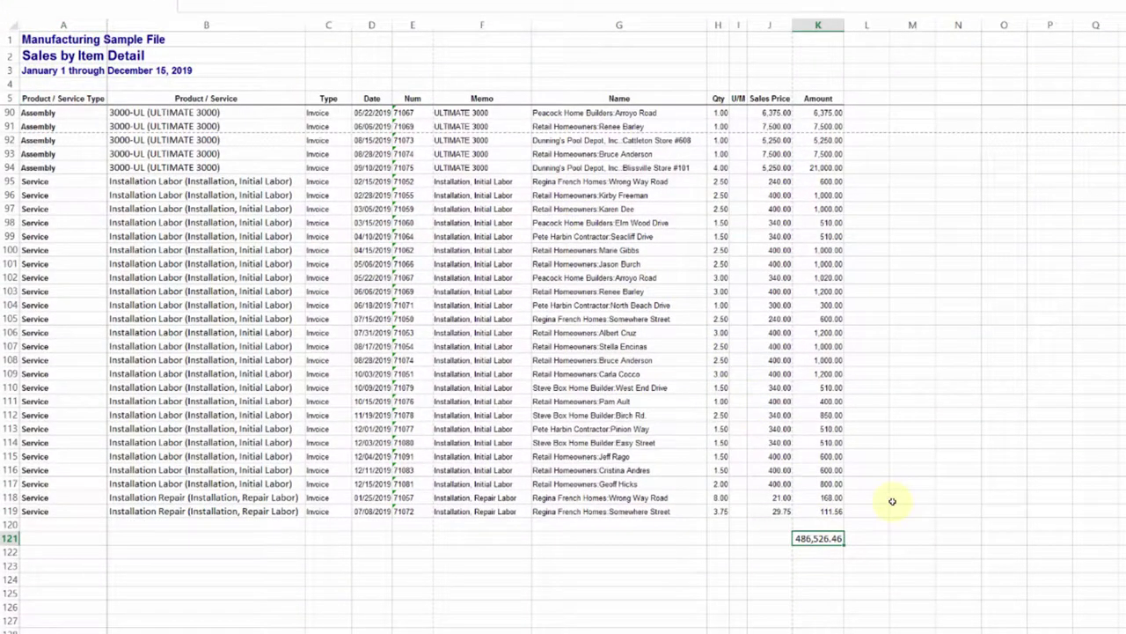
pyautogui.hotkey('shift', 'space')
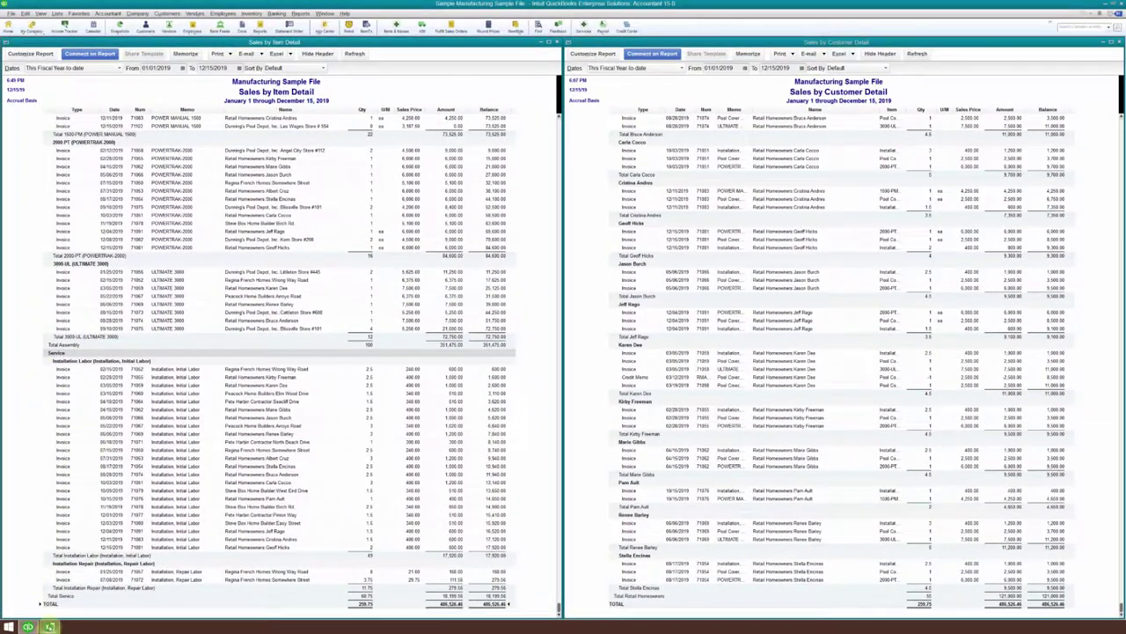
pyautogui.click(50, 626)
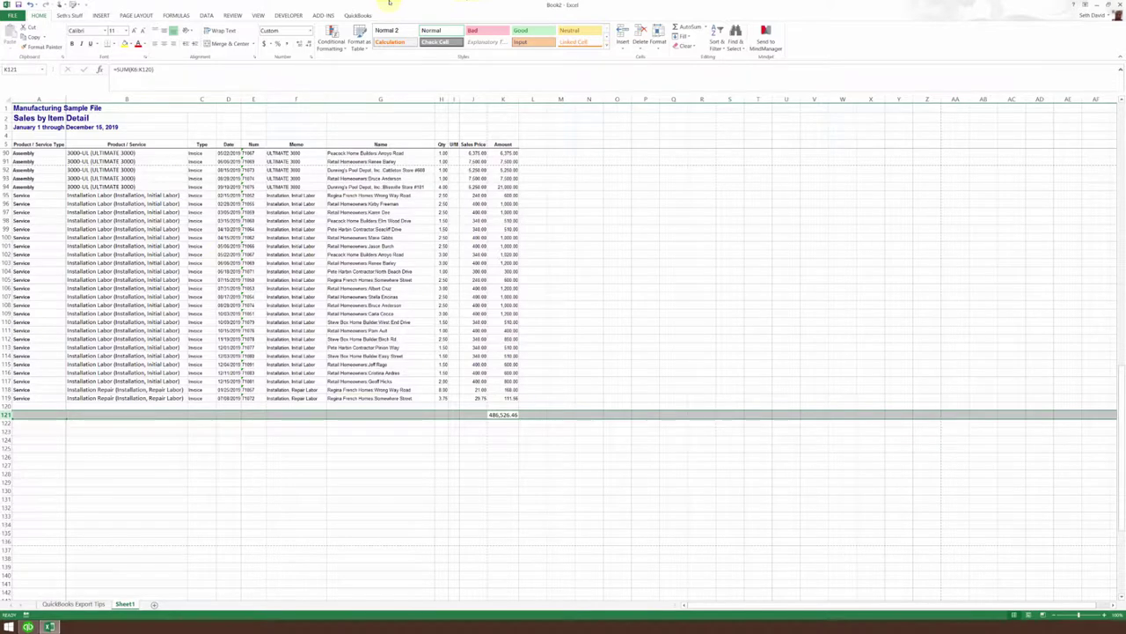
# Clear the total from row 121 and rename the G5 header to 'Customer / Job'
pyautogui.press('Delete')
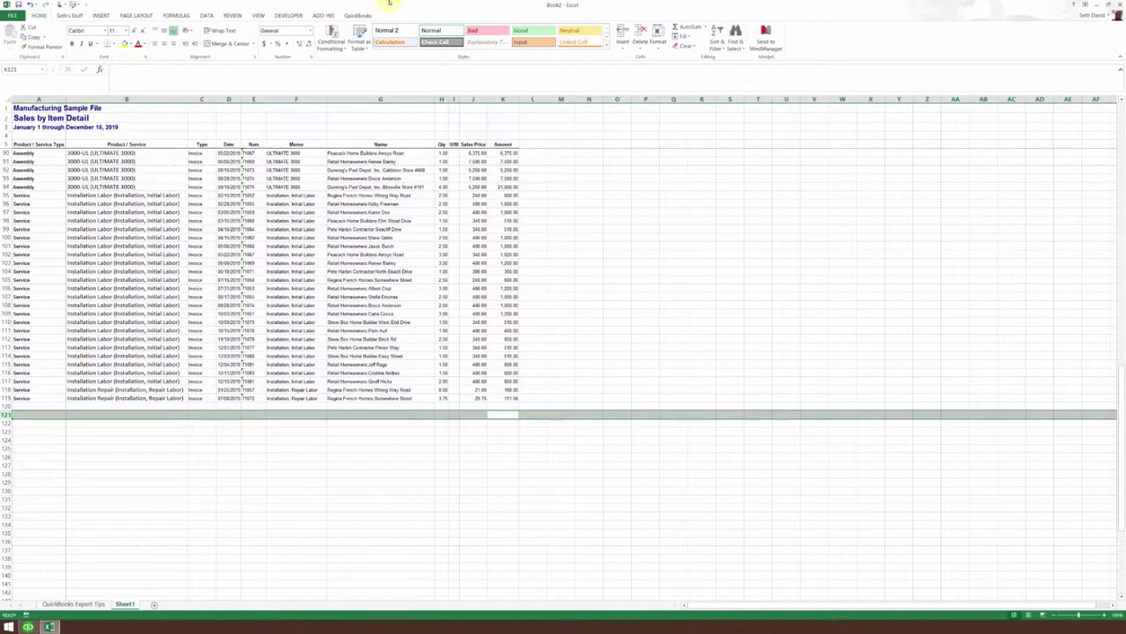
pyautogui.hotkey('ctrl', 'Home')
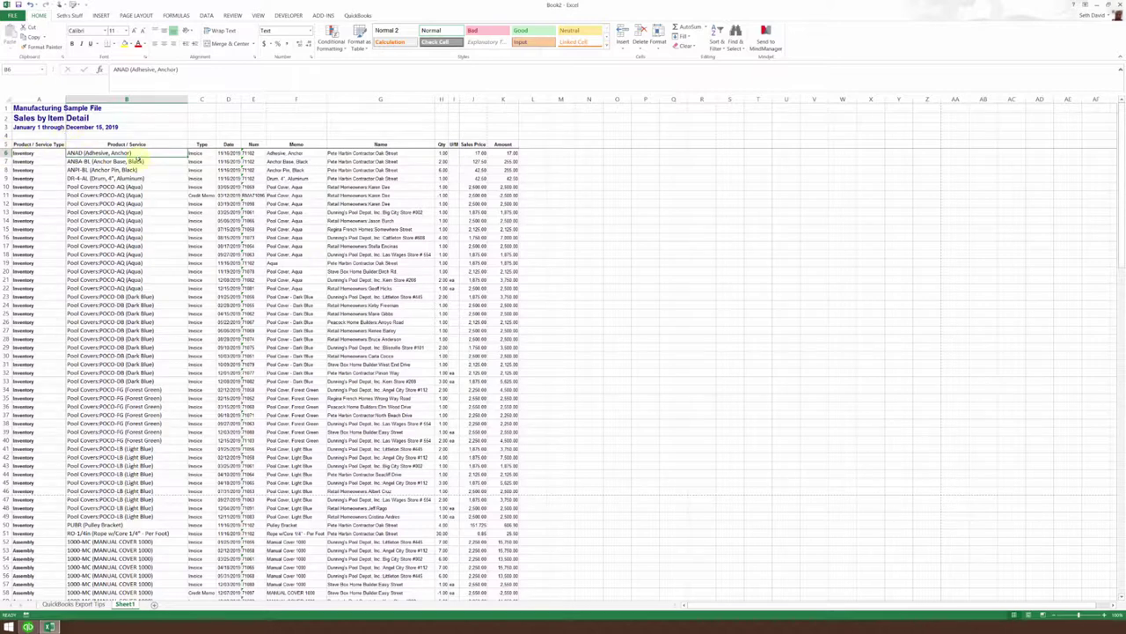
pyautogui.click(368, 144)
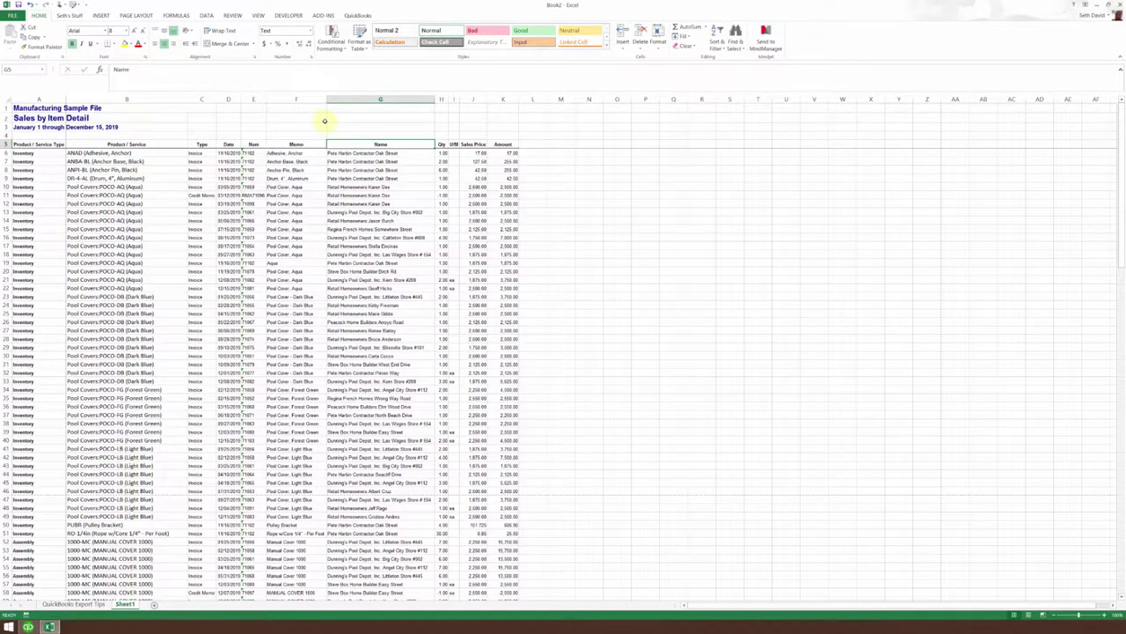
pyautogui.write('Customer Name')
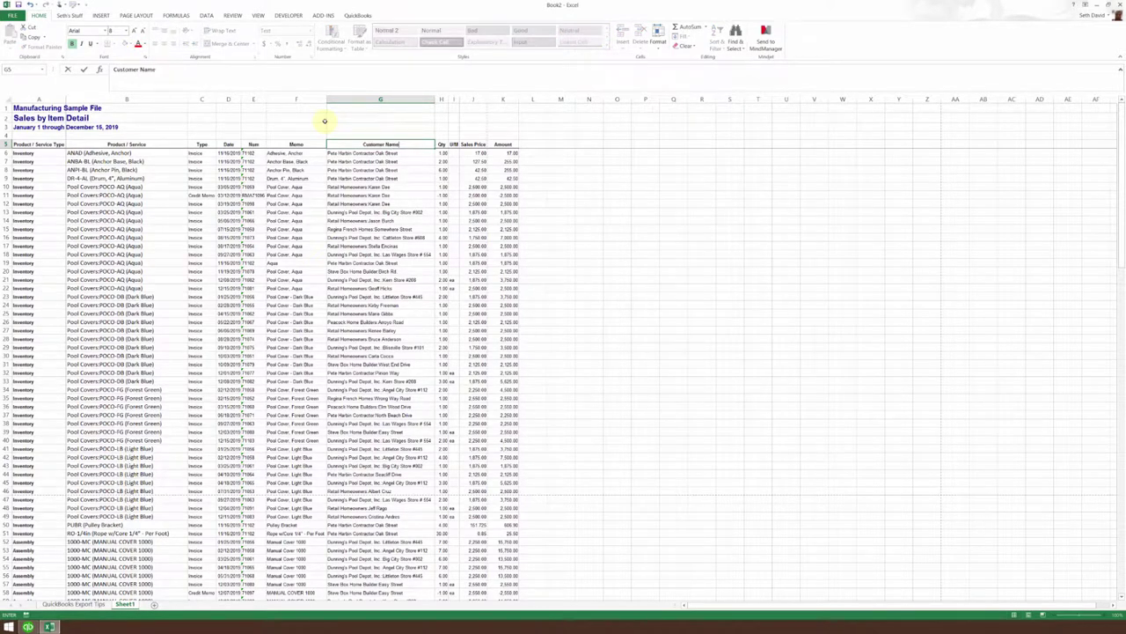
pyautogui.hotkey('ctrl', 'Return')
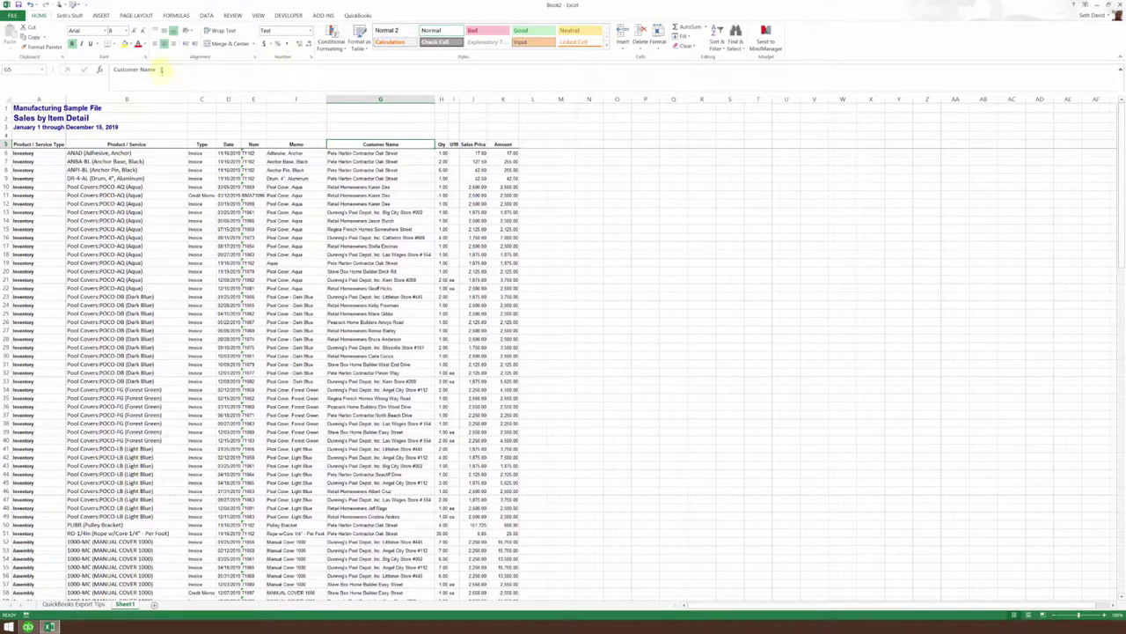
pyautogui.moveTo(162, 70); pyautogui.dragTo(138, 69)
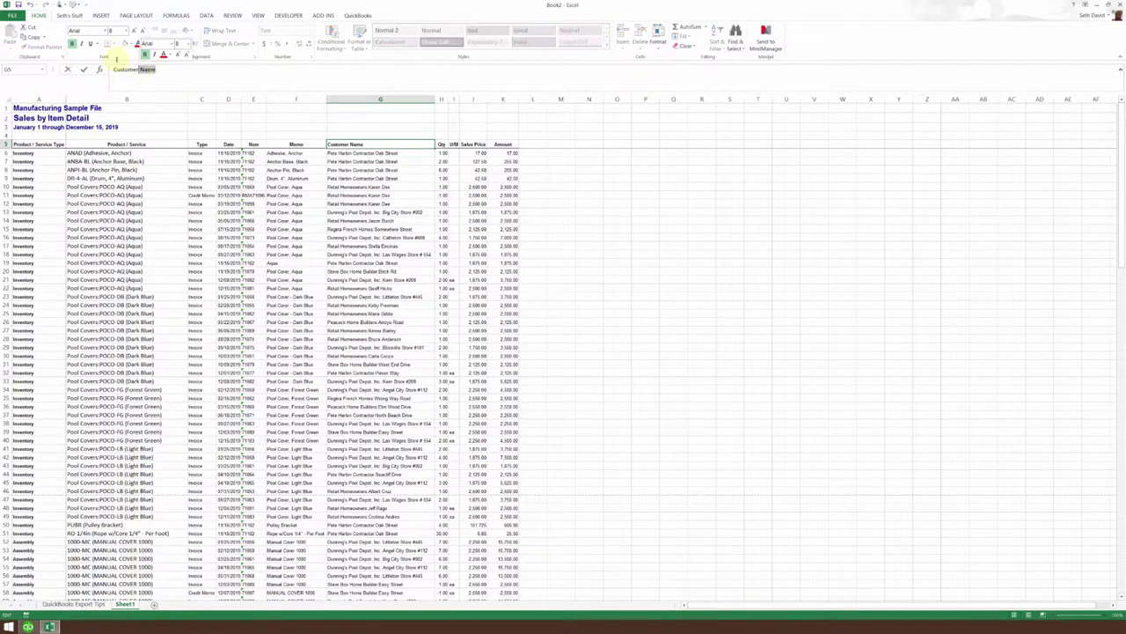
pyautogui.write('/')
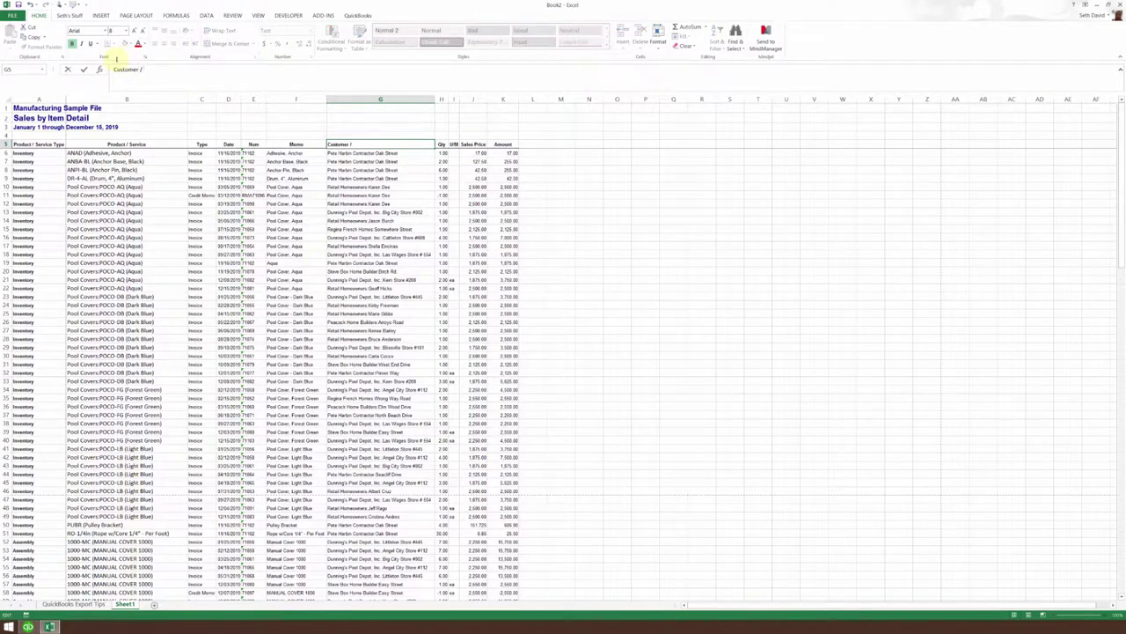
pyautogui.write(' Job')
pyautogui.press('Tab')
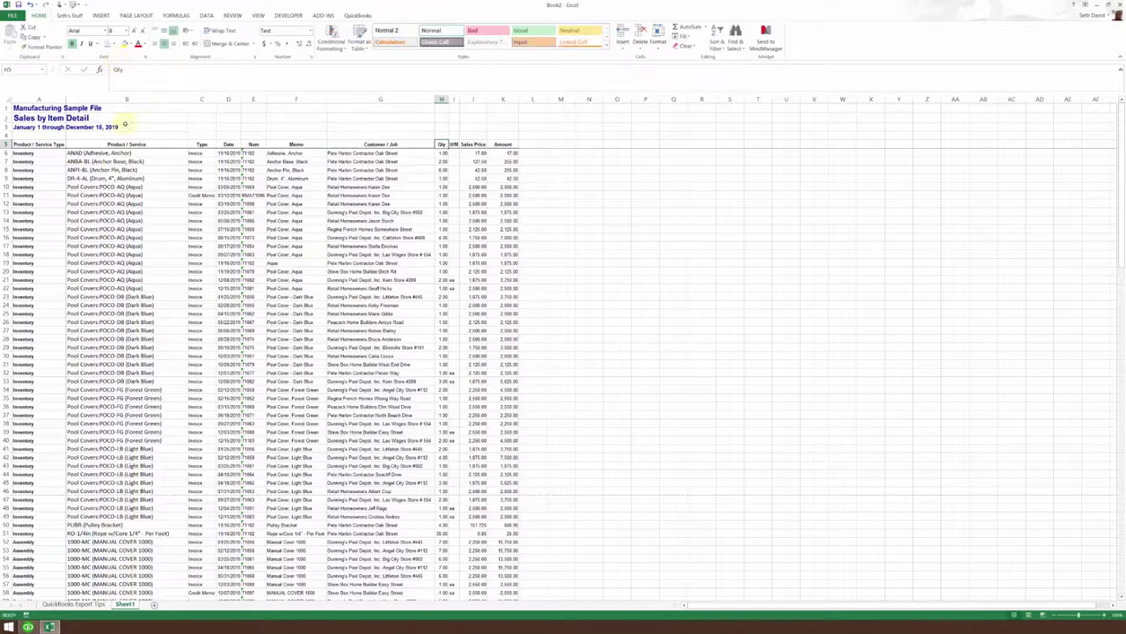
pyautogui.click(44, 153)
# Insert a pivot table on new Sheet3 with Sum of Amount, rows Customer / Job then Product / Service
pyautogui.click(92, 154)
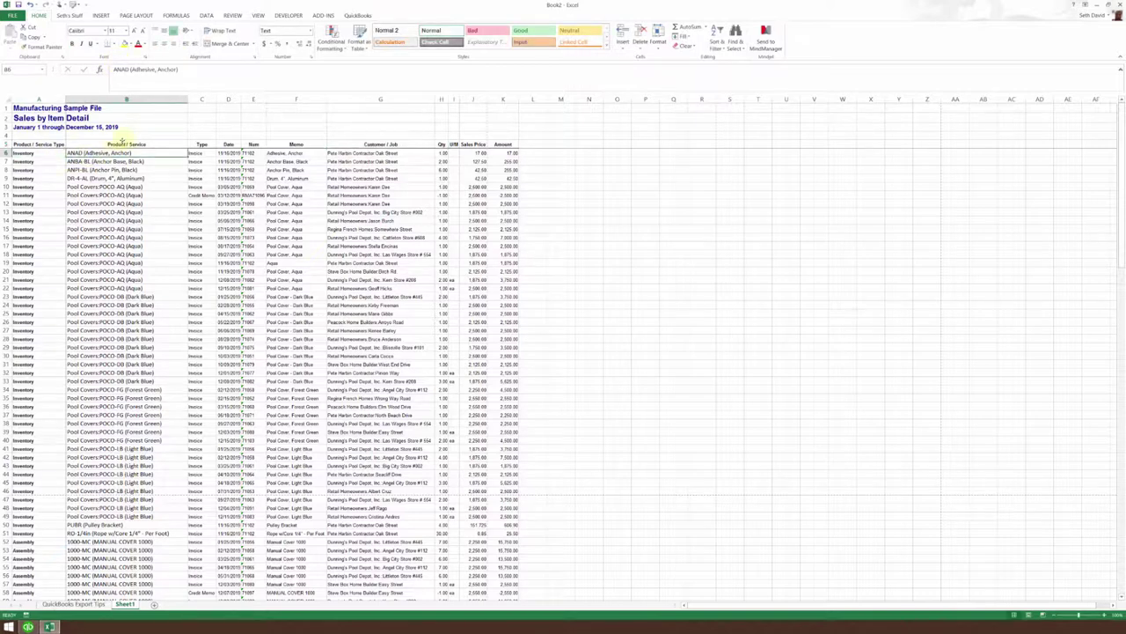
pyautogui.click(102, 18)
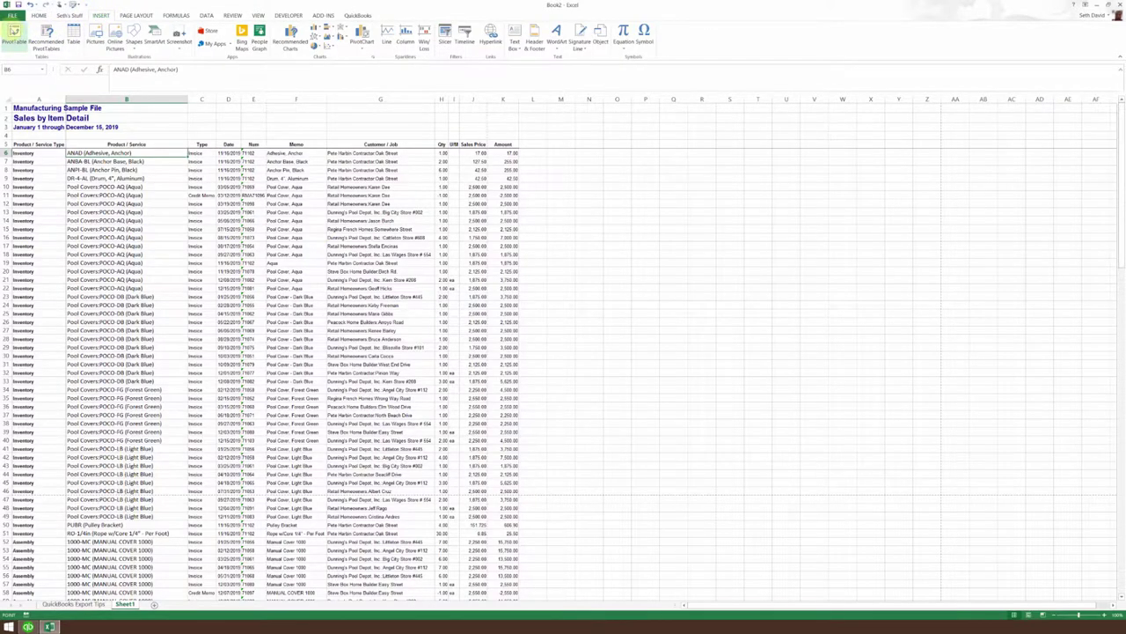
pyautogui.click(14, 34)
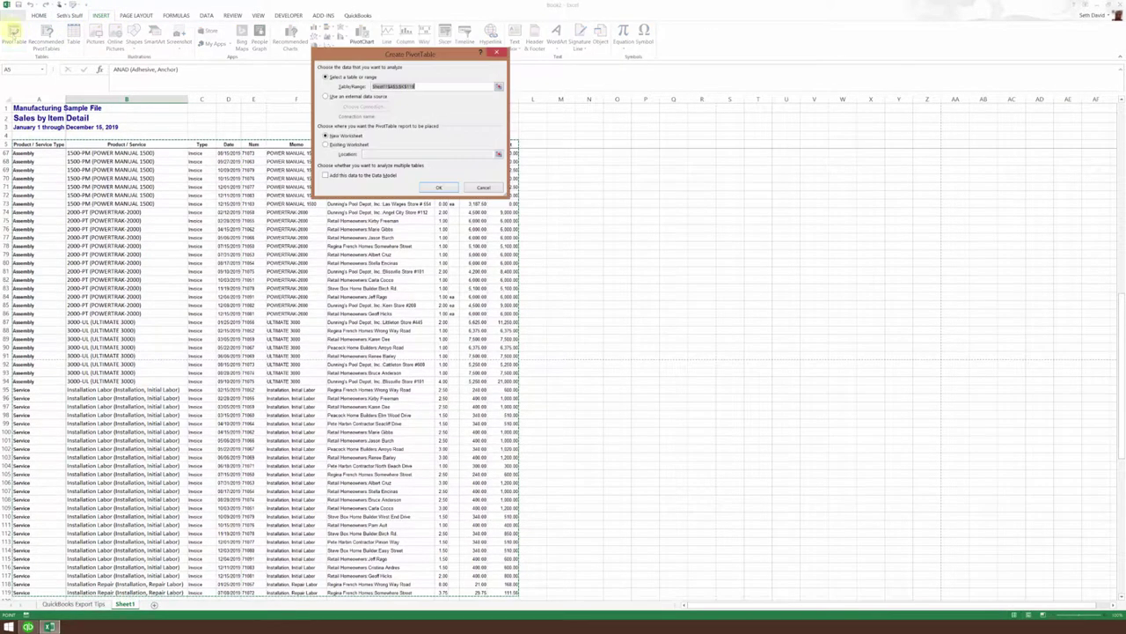
pyautogui.click(438, 187)
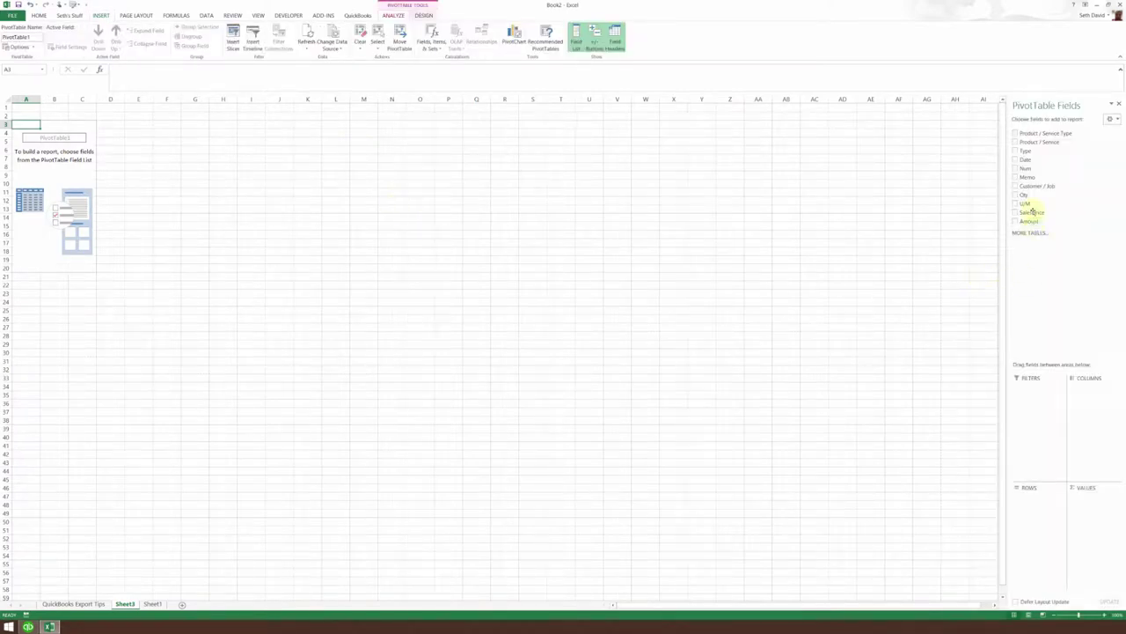
pyautogui.moveTo(1027, 212); pyautogui.dragTo(1088, 503)
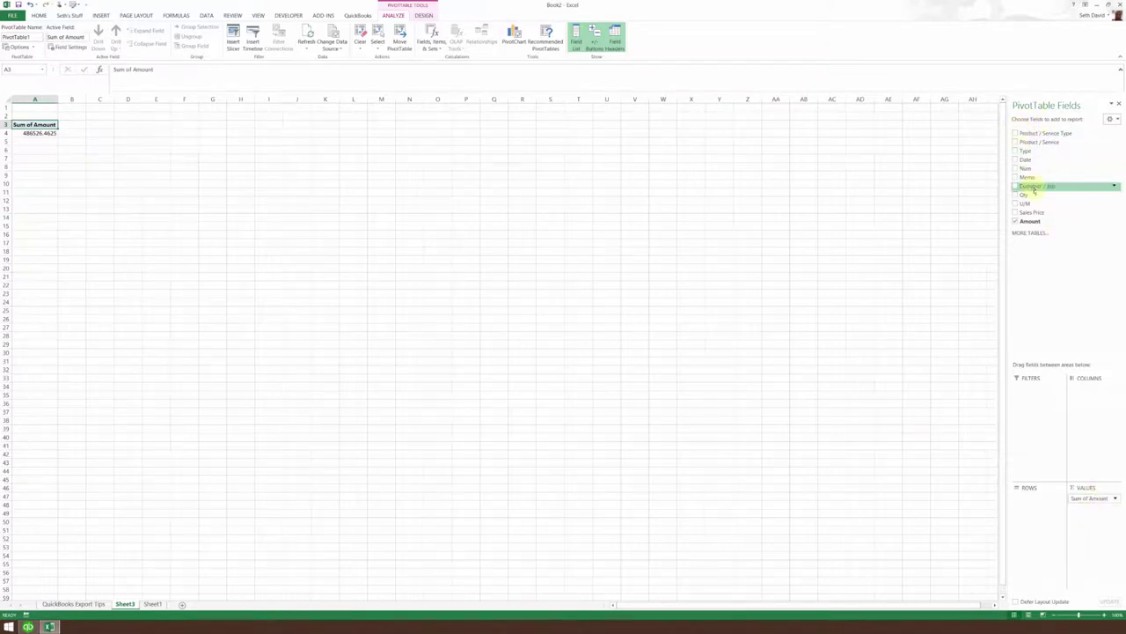
pyautogui.moveTo(1035, 186); pyautogui.dragTo(1041, 503)
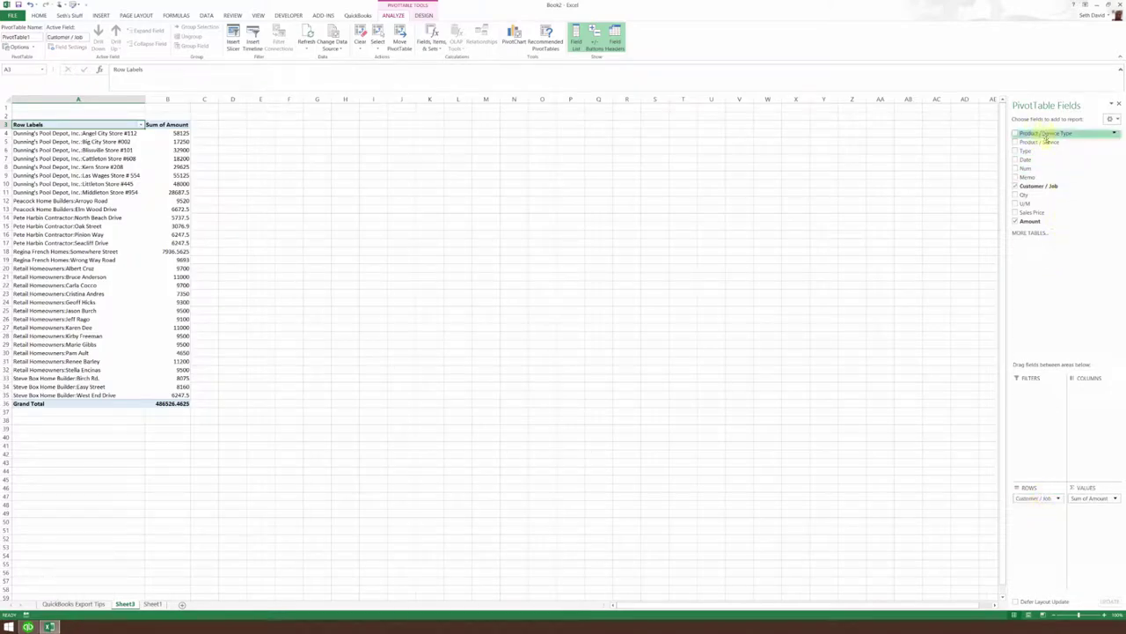
pyautogui.moveTo(1046, 141); pyautogui.dragTo(1049, 516)
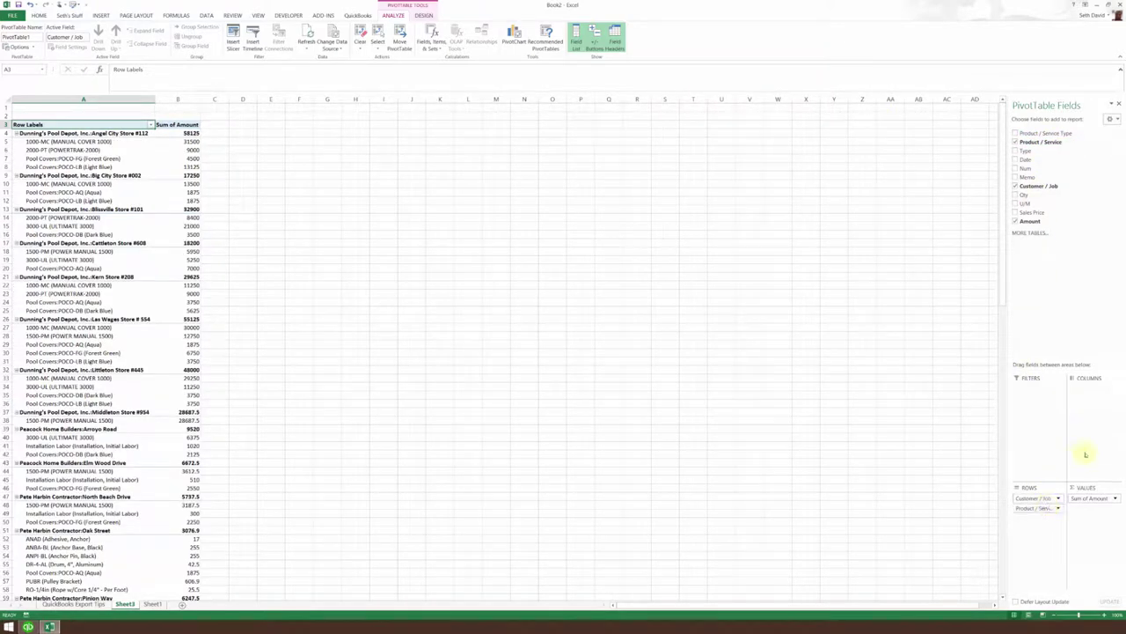
# Give Sum of Amount the Number format with 1000 separator, two decimals and a different negative-number style
pyautogui.click(1092, 498)
pyautogui.click(1074, 594)
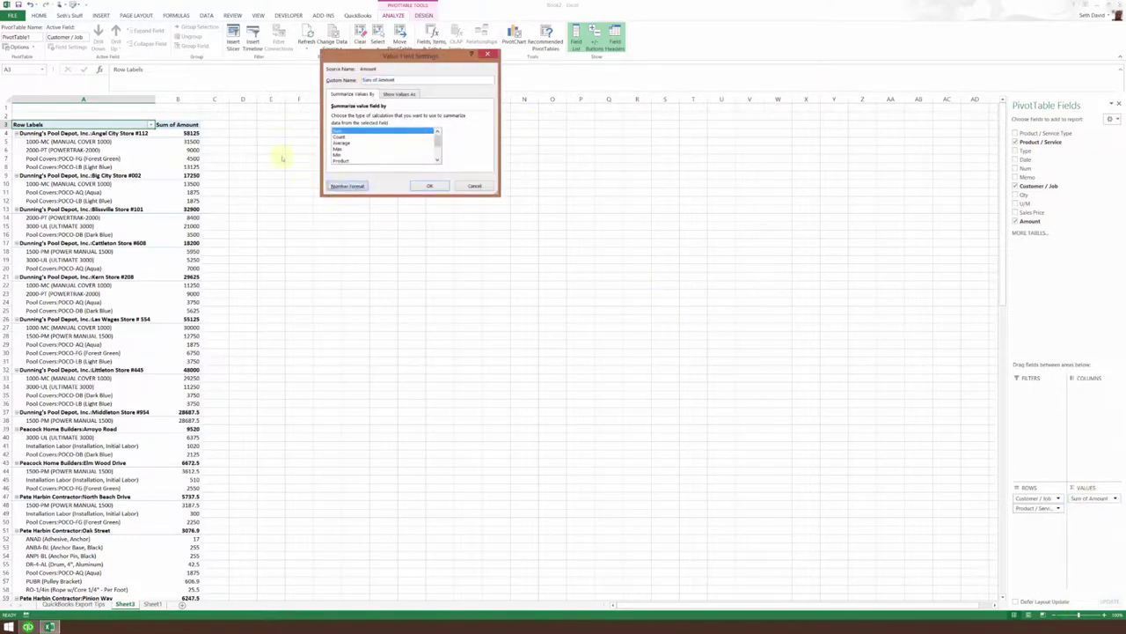
pyautogui.click(345, 186)
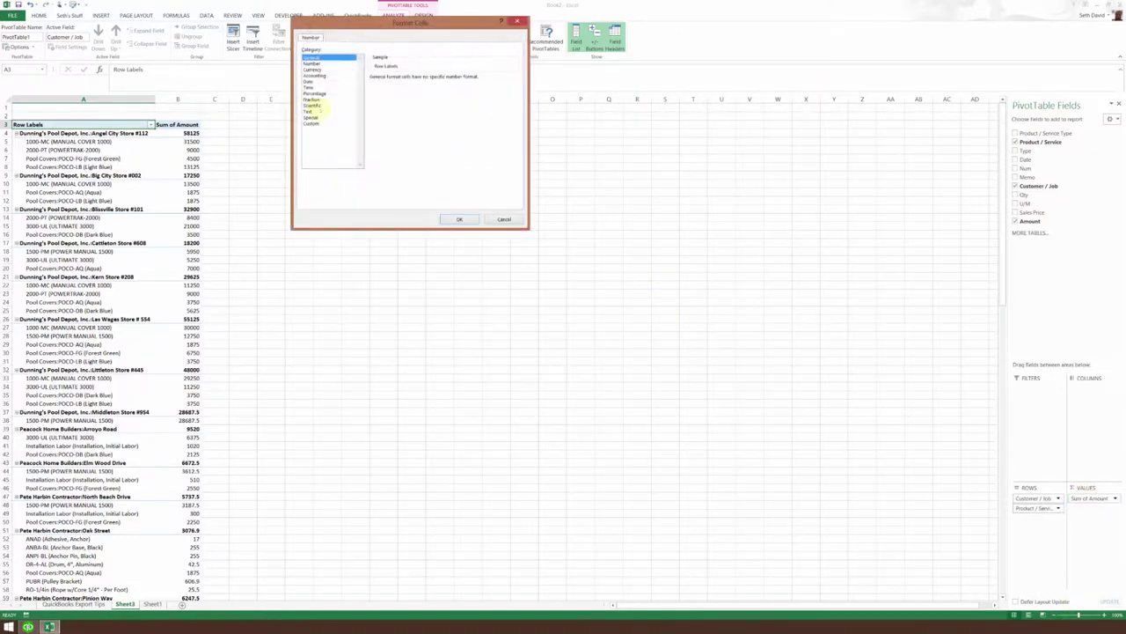
pyautogui.click(311, 64)
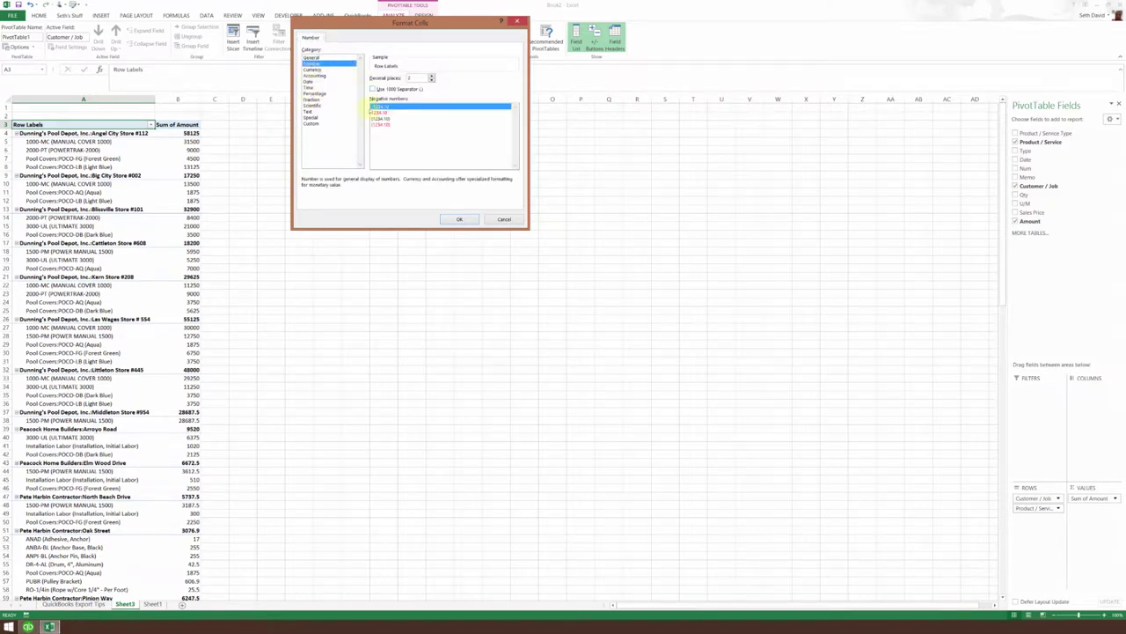
pyautogui.click(373, 88)
pyautogui.click(387, 125)
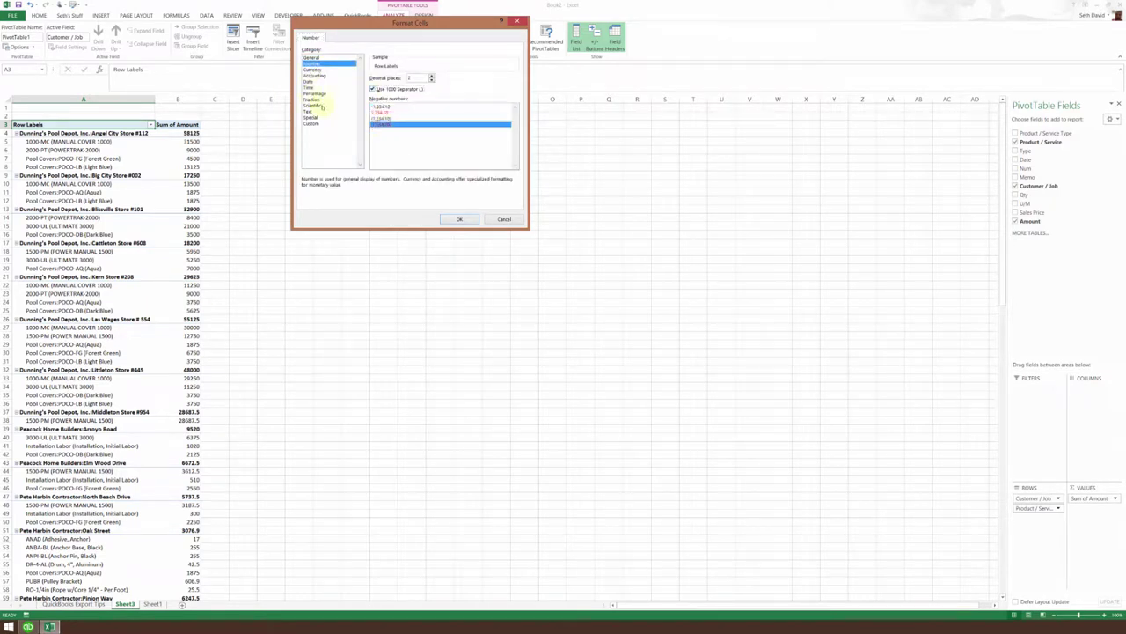
pyautogui.click(454, 219)
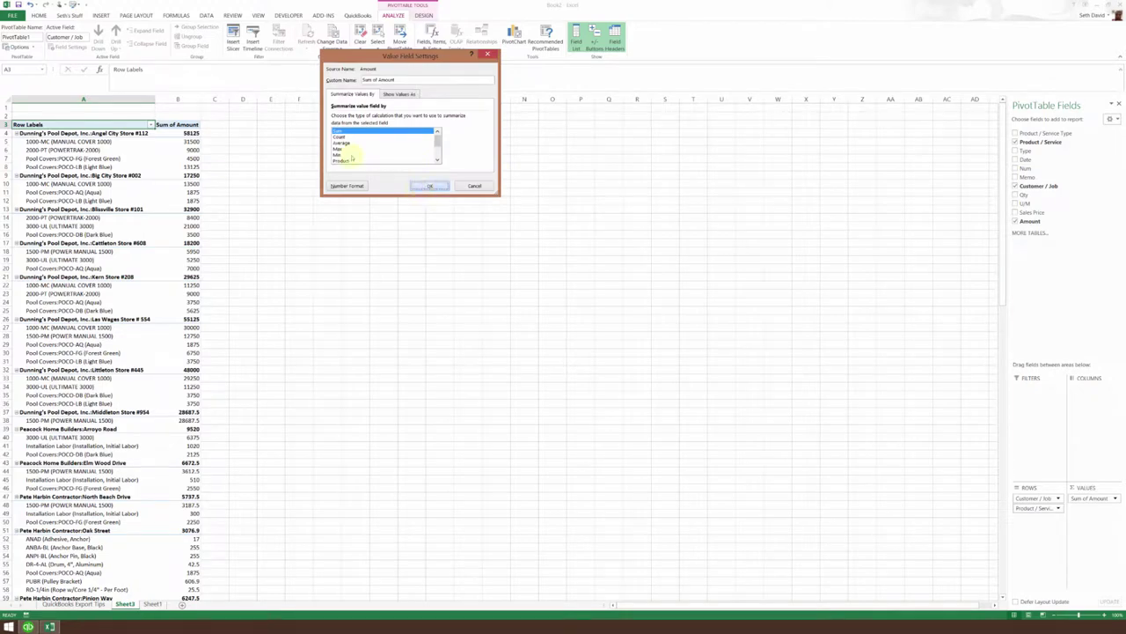
pyautogui.click(429, 186)
pyautogui.click(216, 134)
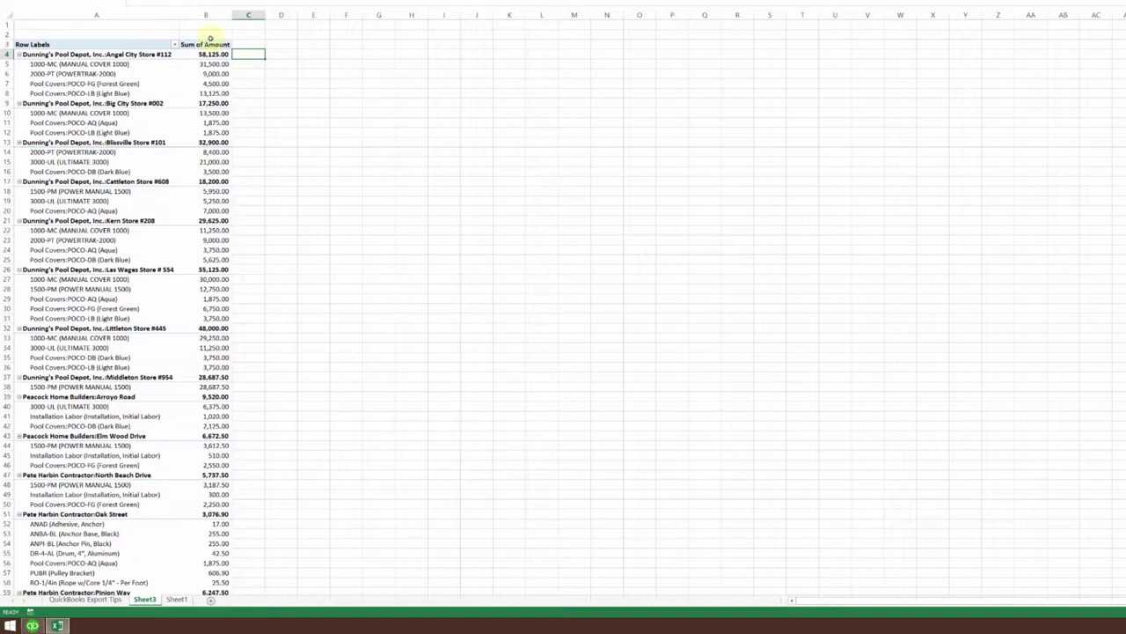
pyautogui.press('Down')
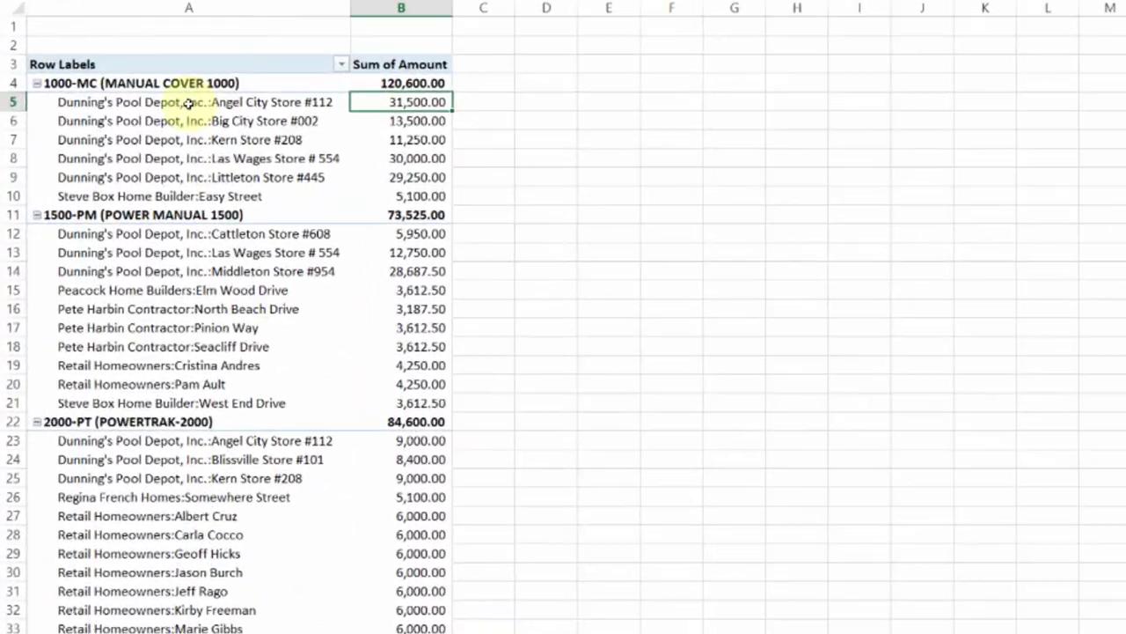
# Select the first customer row under 1000-MC and move to the blank cell beside its value
pyautogui.click(114, 141)
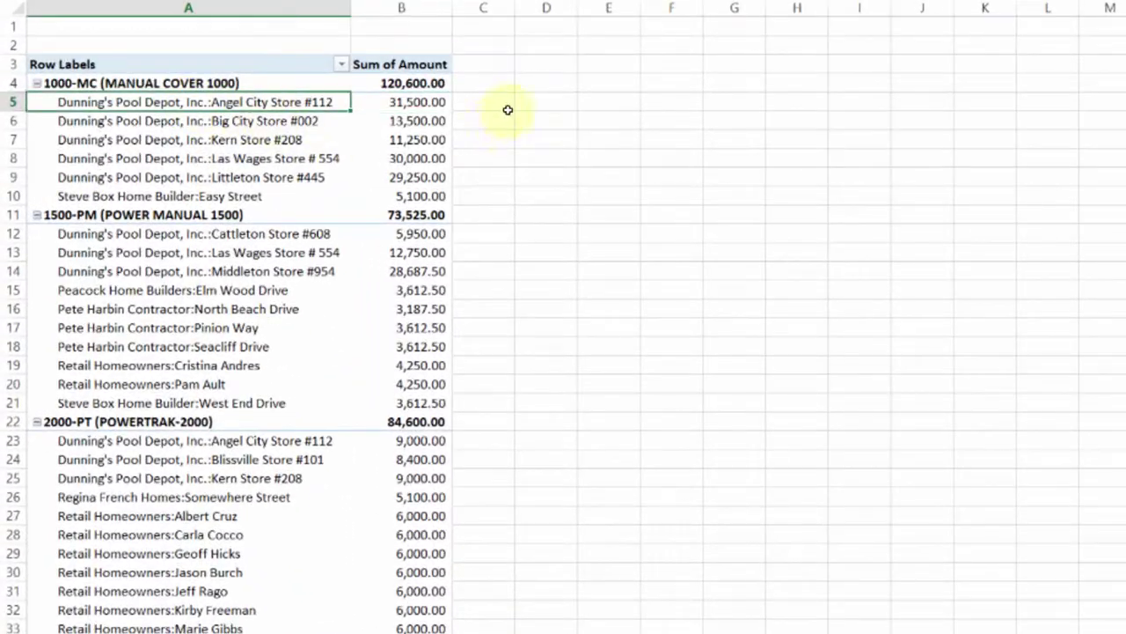
pyautogui.press('Right')
pyautogui.press('Right')
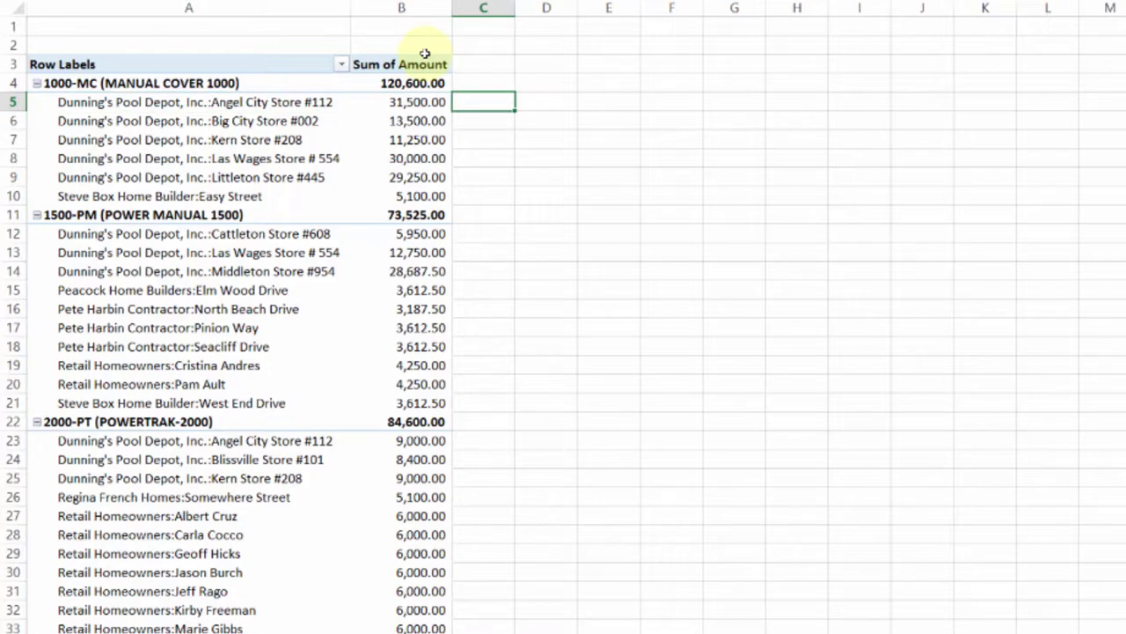